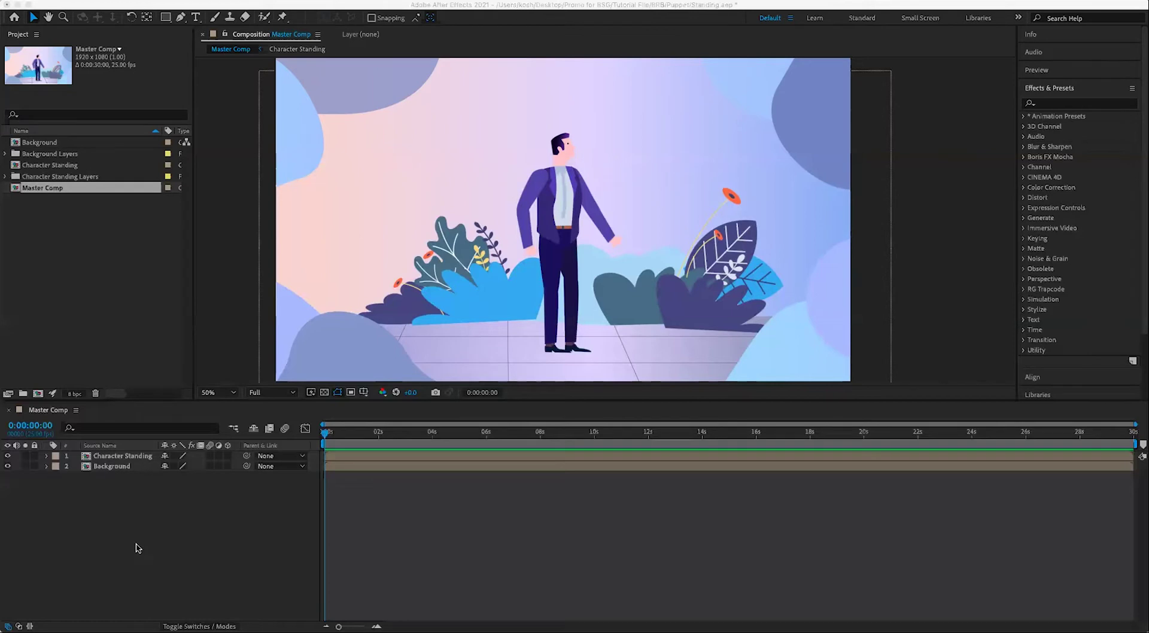
Open the Character Standing precomp, select the Right Arm layer and reveal its Puppet effect with position pins
{"action": "double_click", "coordinate": [144, 456]}
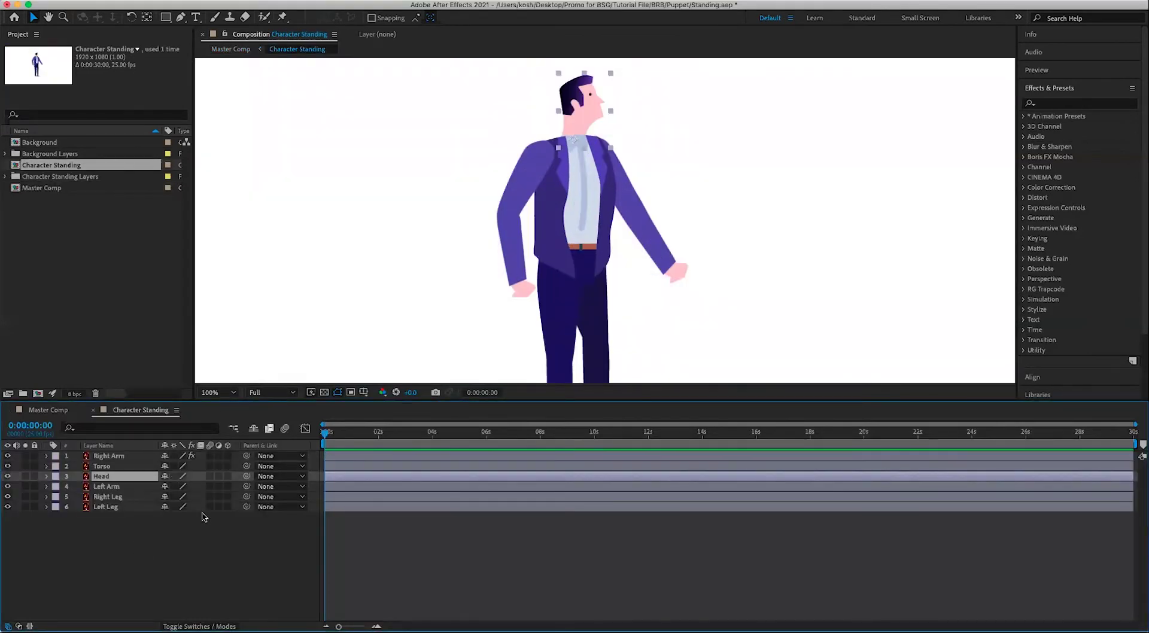
{"action": "left_click", "coordinate": [282, 127]}
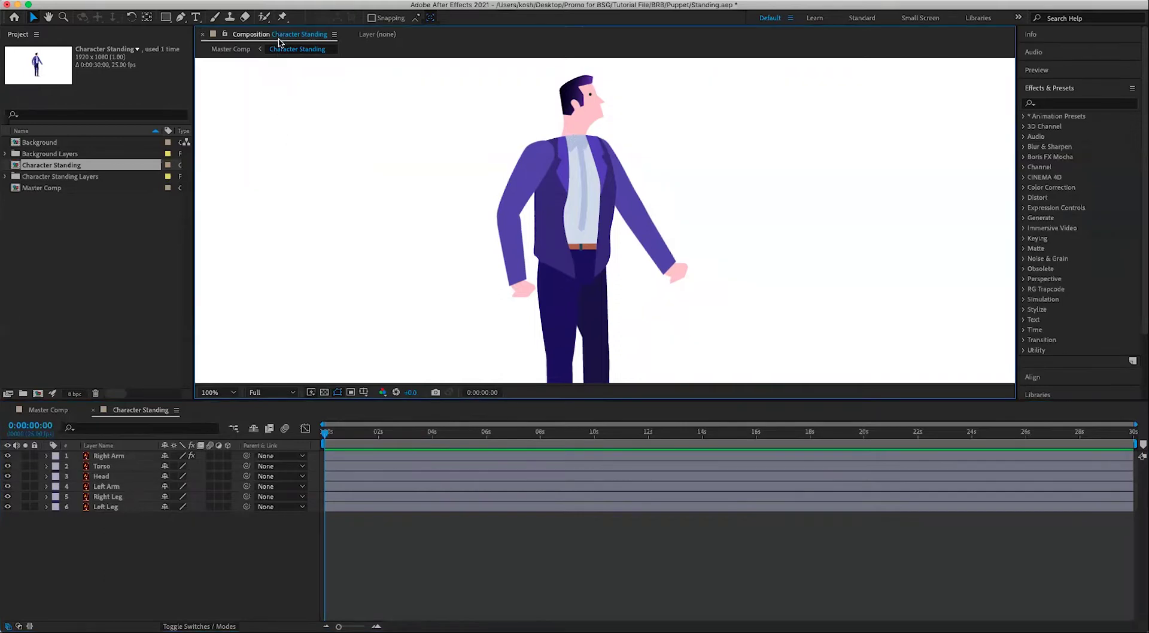
{"action": "left_click", "coordinate": [282, 17]}
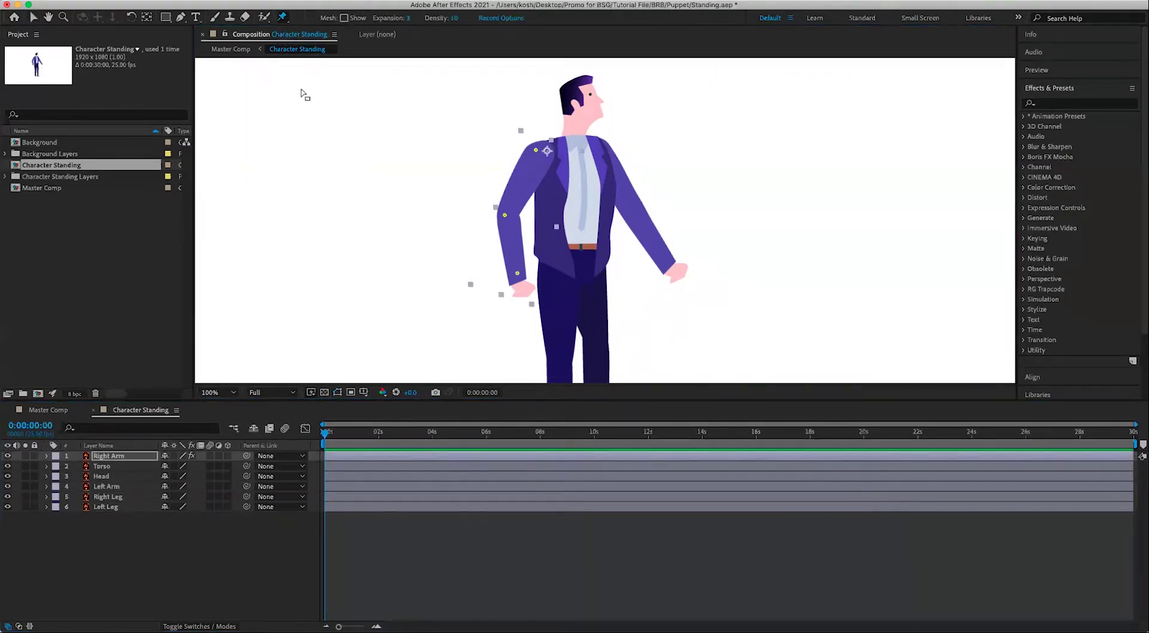
{"action": "left_click", "coordinate": [284, 18]}
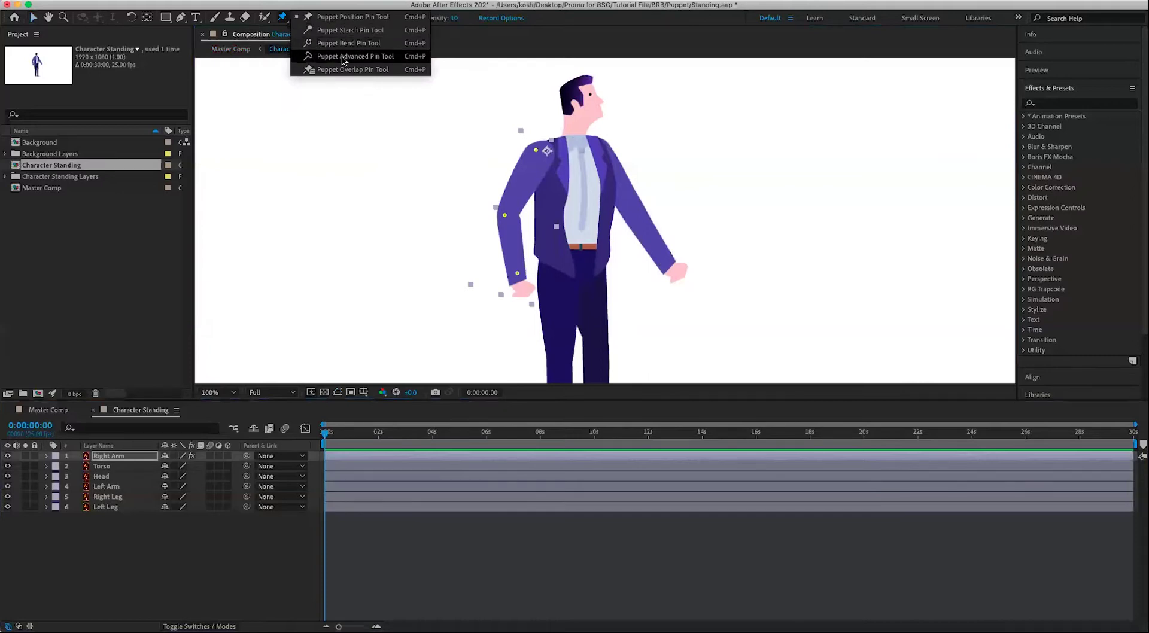
{"action": "key", "text": "e"}
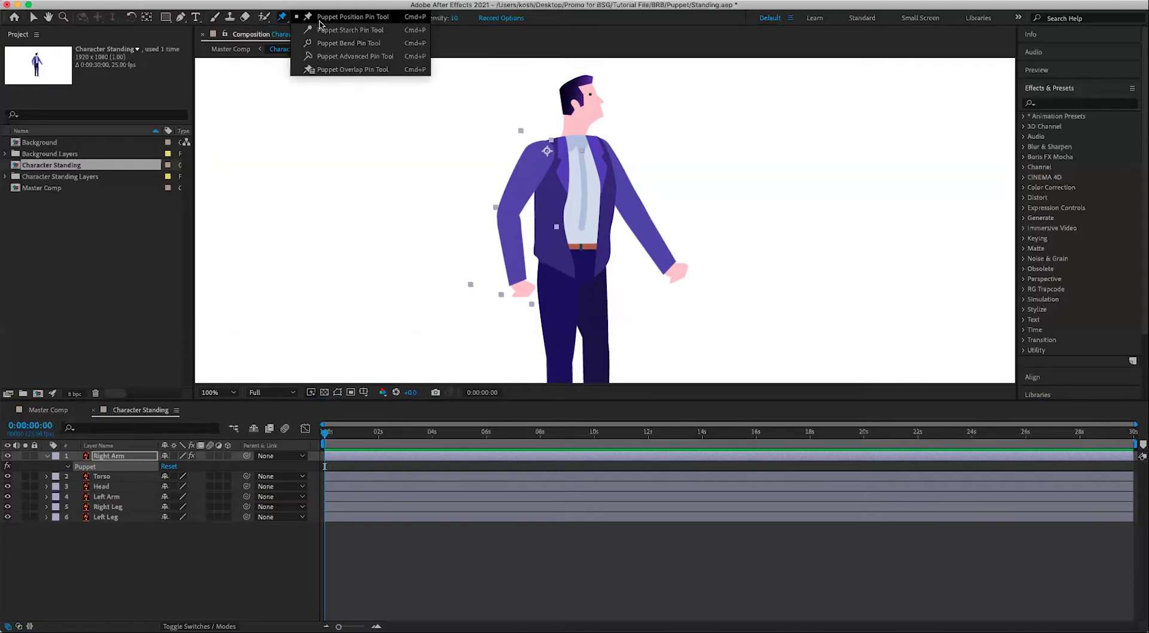
Pin the right arm at shoulder, elbow and hand, then drag the hand pin to bend the forearm inward
{"action": "left_click", "coordinate": [319, 20]}
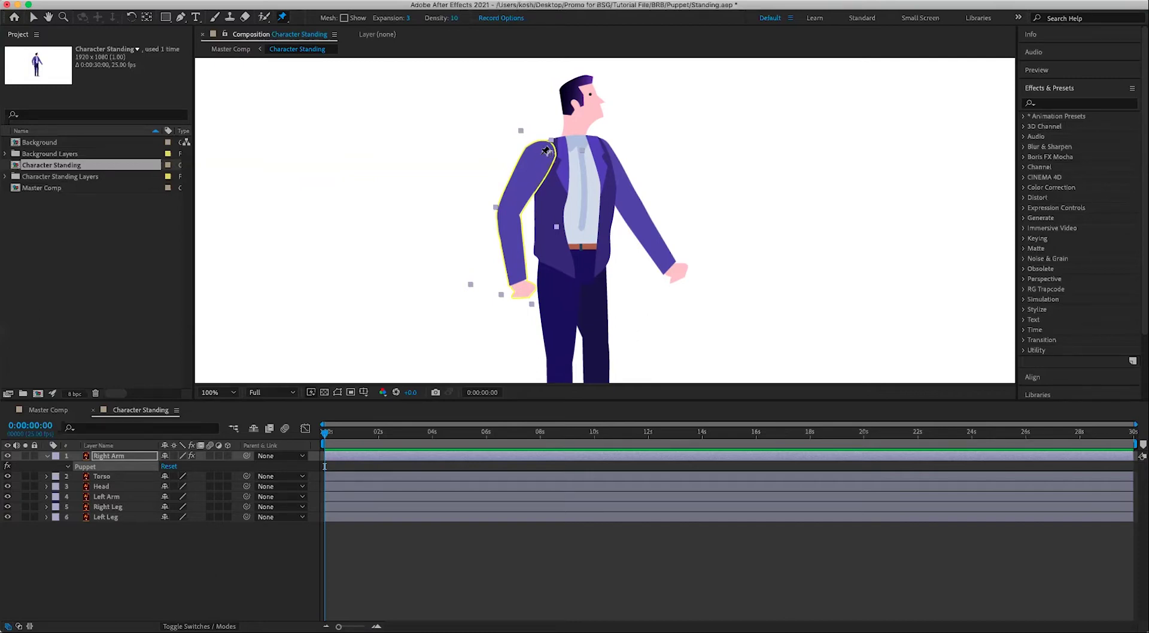
{"action": "left_click", "coordinate": [542, 153]}
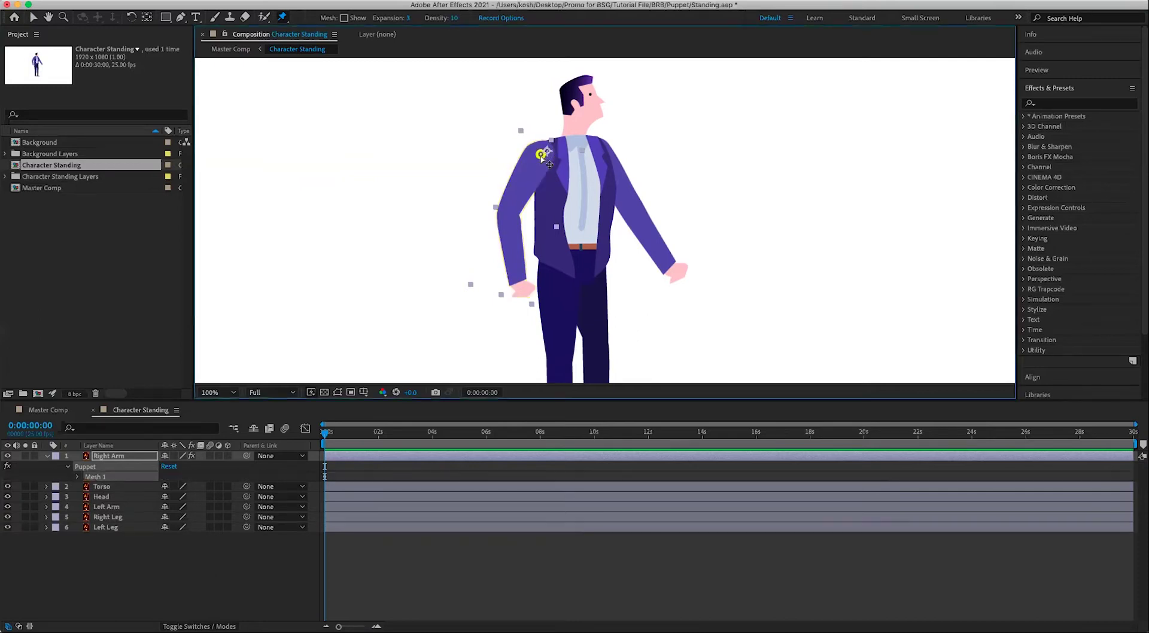
{"action": "left_click", "coordinate": [508, 215]}
{"action": "left_click", "coordinate": [516, 281]}
{"action": "left_click_drag", "start_coordinate": [516, 285], "coordinate": [497, 205]}
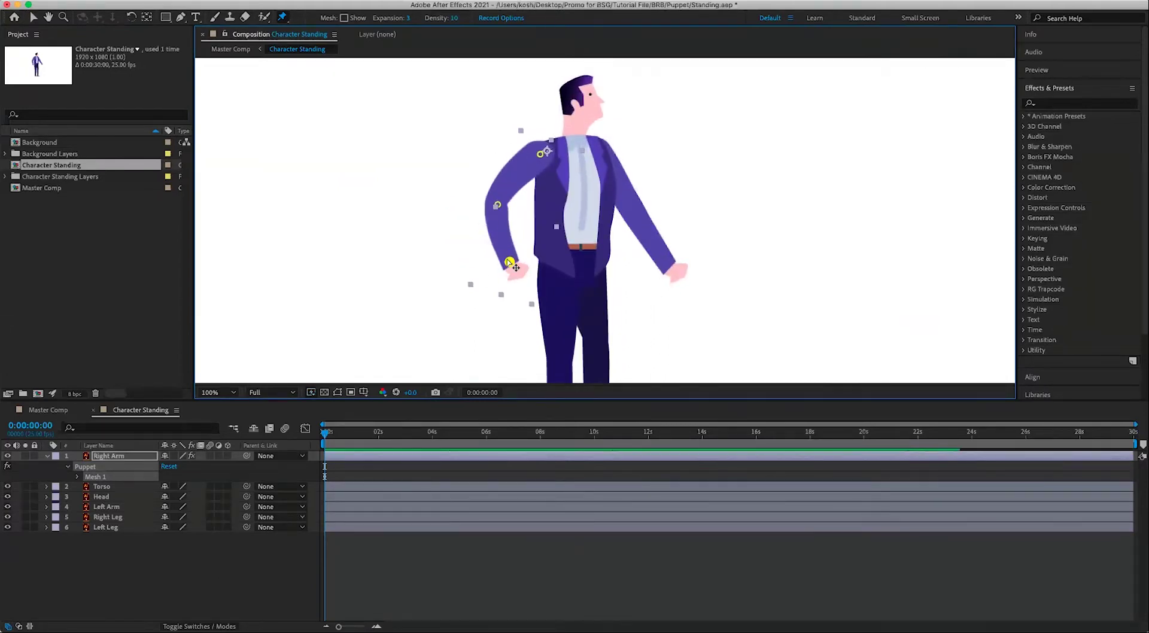
{"action": "mouse_move", "coordinate": [510, 263]}
{"action": "left_mouse_down"}
{"action": "mouse_move", "coordinate": [506, 280]}
{"action": "mouse_move", "coordinate": [489, 224]}
{"action": "mouse_move", "coordinate": [498, 235]}
{"action": "mouse_move", "coordinate": [481, 231]}
{"action": "mouse_move", "coordinate": [512, 274]}
{"action": "left_mouse_up"}
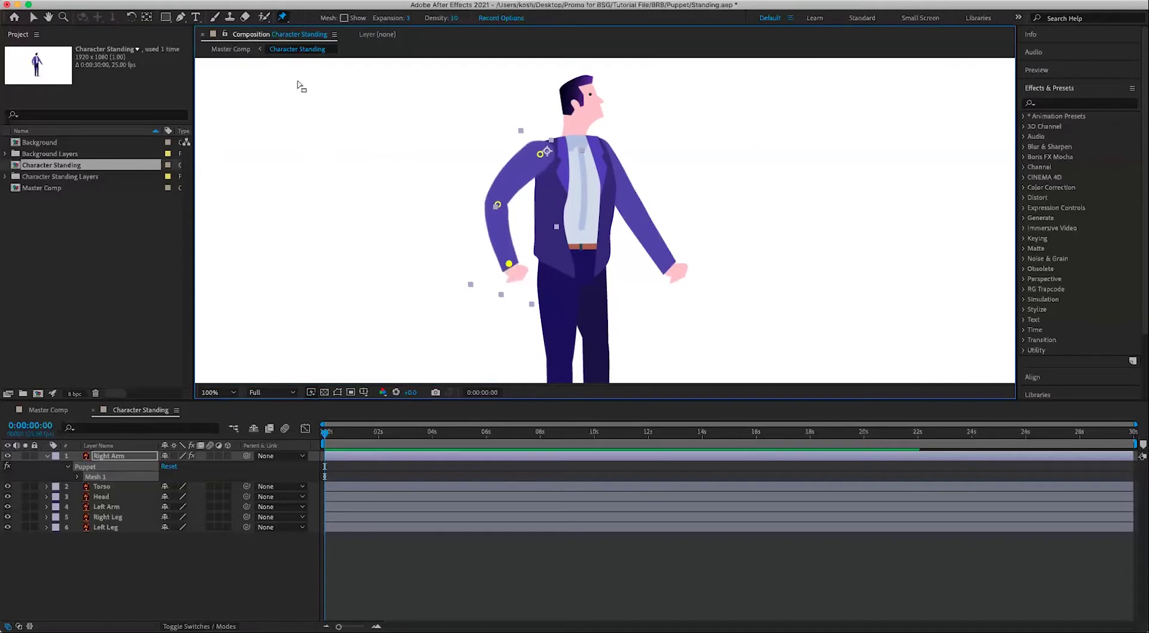
Add two starch pins on the upper arm and forearm, then nudge the wrist to adjust the bend
{"action": "left_click_drag", "start_coordinate": [283, 17], "coordinate": [329, 31]}
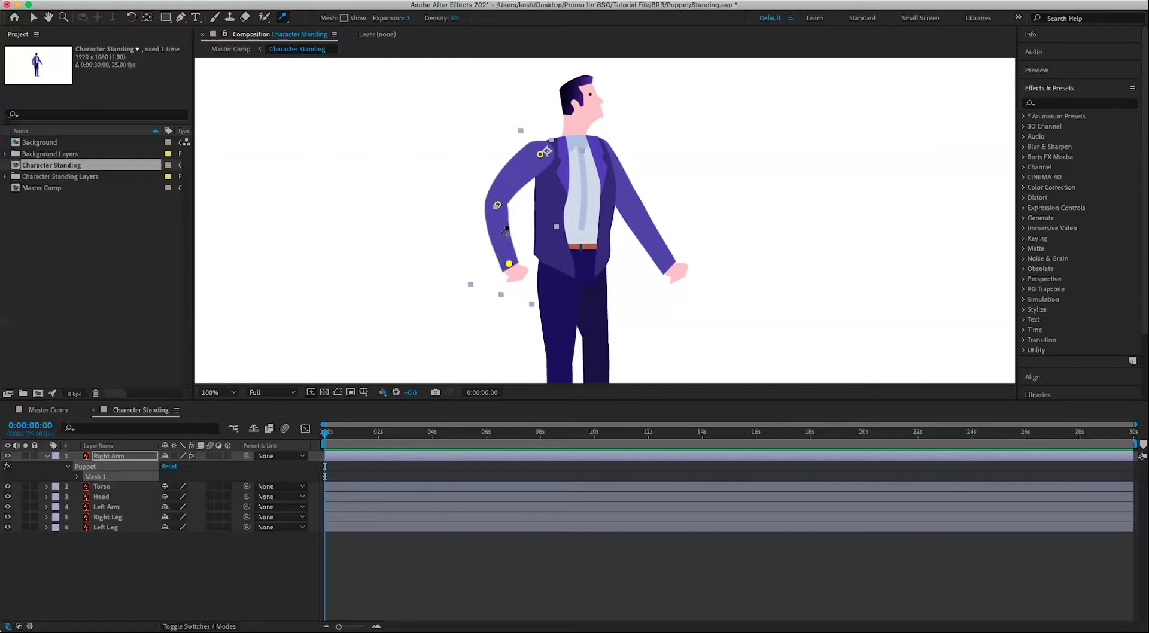
{"action": "left_click", "coordinate": [501, 234]}
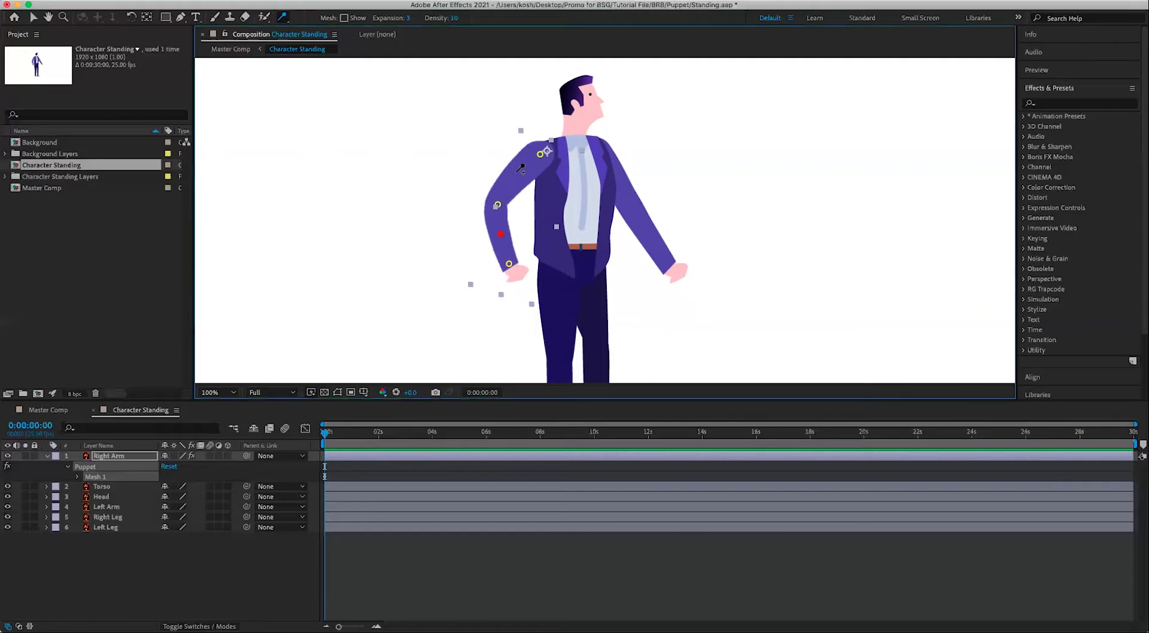
{"action": "left_click", "coordinate": [521, 174]}
{"action": "mouse_move", "coordinate": [509, 264]}
{"action": "left_mouse_down"}
{"action": "mouse_move", "coordinate": [504, 235]}
{"action": "mouse_move", "coordinate": [496, 251]}
{"action": "mouse_move", "coordinate": [467, 230]}
{"action": "mouse_move", "coordinate": [500, 256]}
{"action": "mouse_move", "coordinate": [464, 229]}
{"action": "mouse_move", "coordinate": [472, 246]}
{"action": "mouse_move", "coordinate": [510, 235]}
{"action": "mouse_move", "coordinate": [470, 237]}
{"action": "mouse_move", "coordinate": [507, 262]}
{"action": "left_mouse_up"}
Replace the elbow position pin with a bend pin scaled down to 96.4%
{"action": "left_click", "coordinate": [283, 17]}
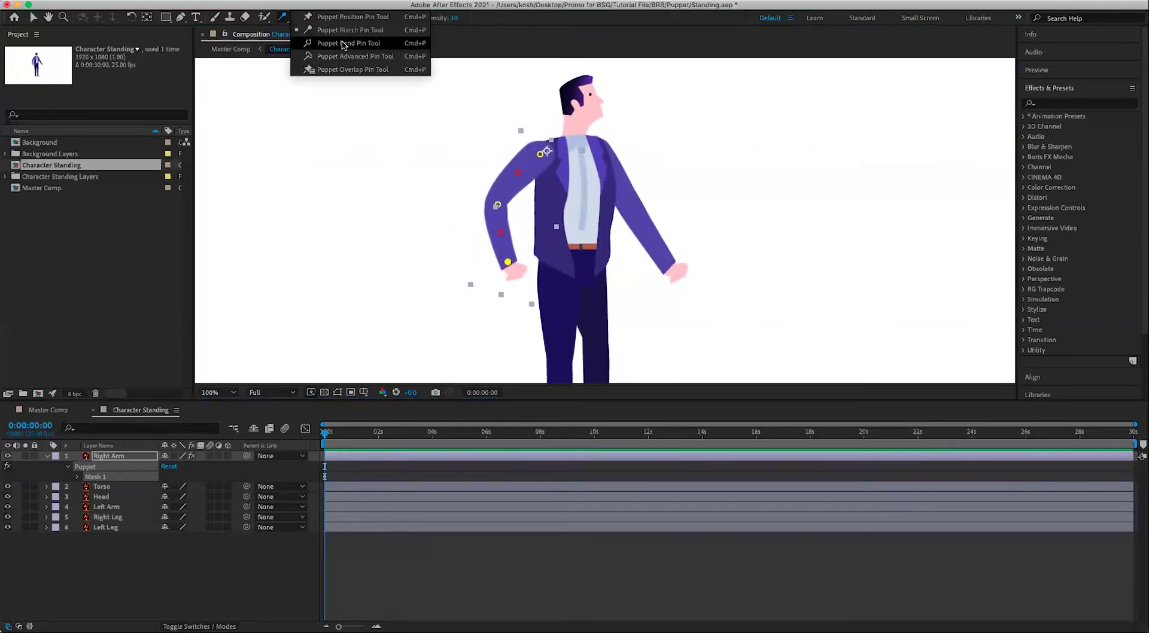
{"action": "left_click", "coordinate": [340, 44]}
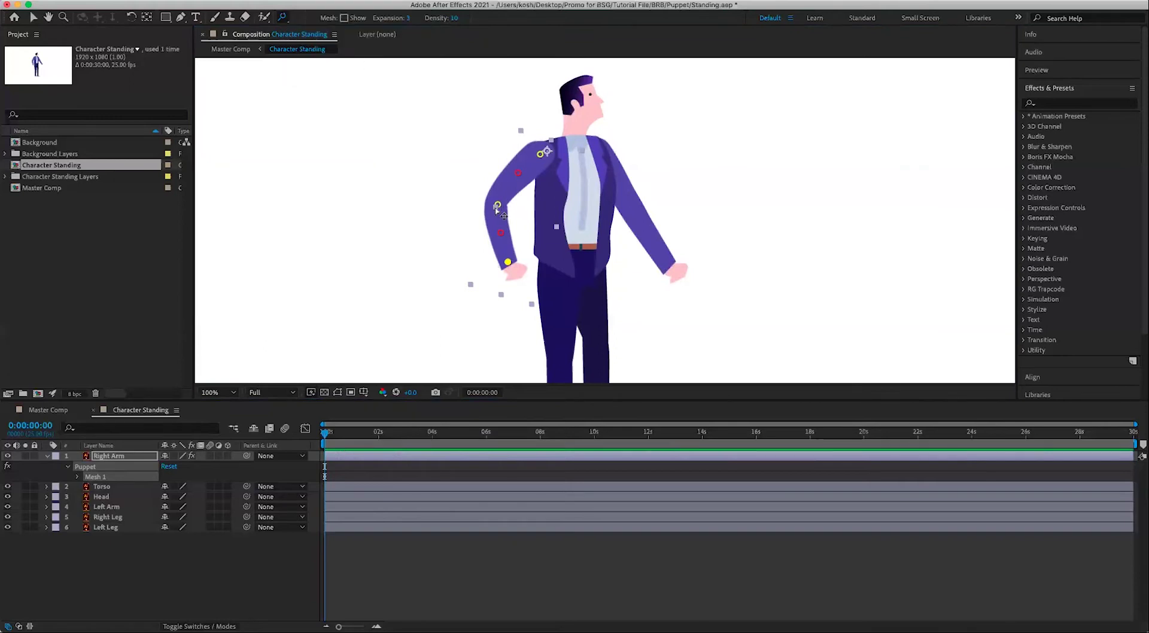
{"action": "left_click", "coordinate": [502, 208]}
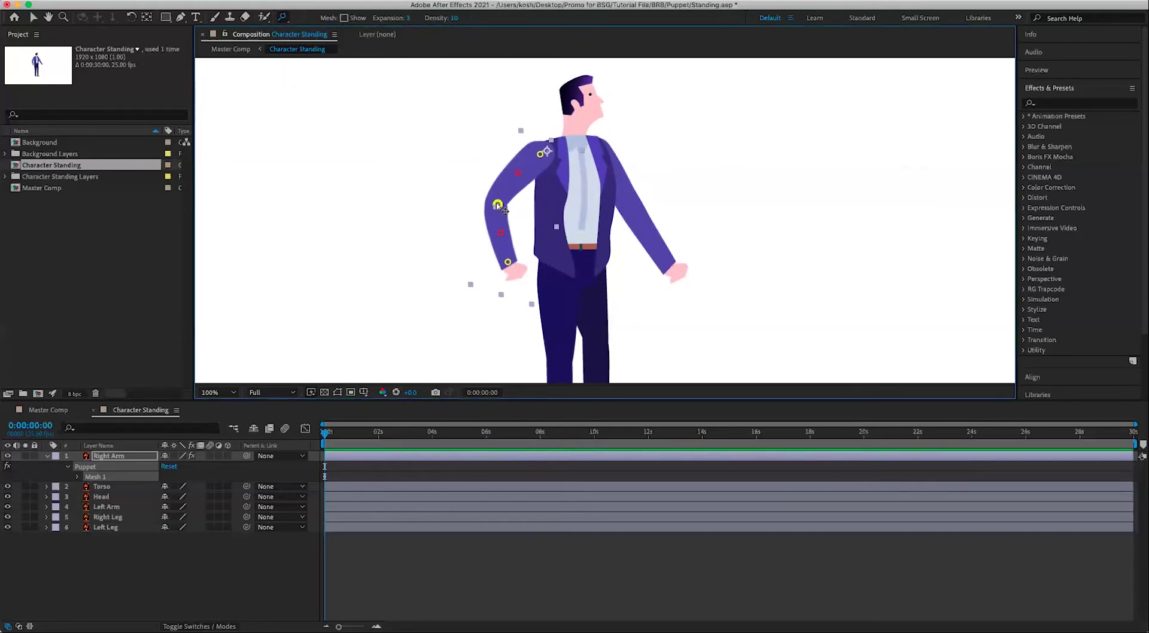
{"action": "key", "text": "Delete"}
{"action": "left_click", "coordinate": [497, 202]}
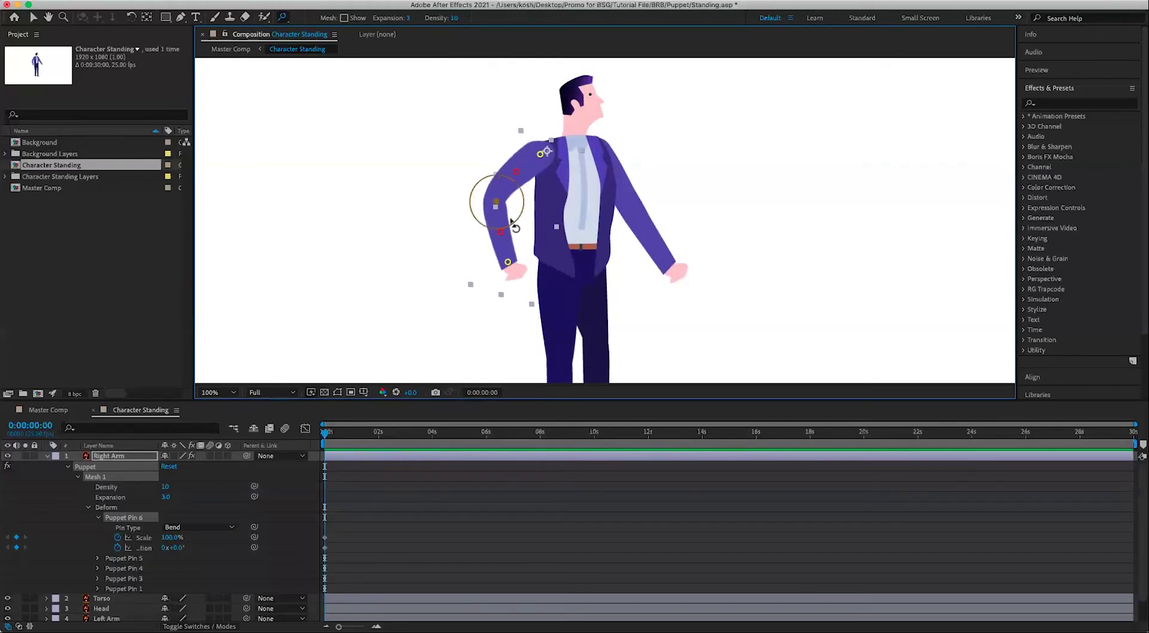
{"action": "left_click_drag", "start_coordinate": [496, 175], "coordinate": [480, 194]}
Raise the hand pin onto the hip and select the elbow bend pin
{"action": "left_click_drag", "start_coordinate": [509, 263], "coordinate": [522, 242]}
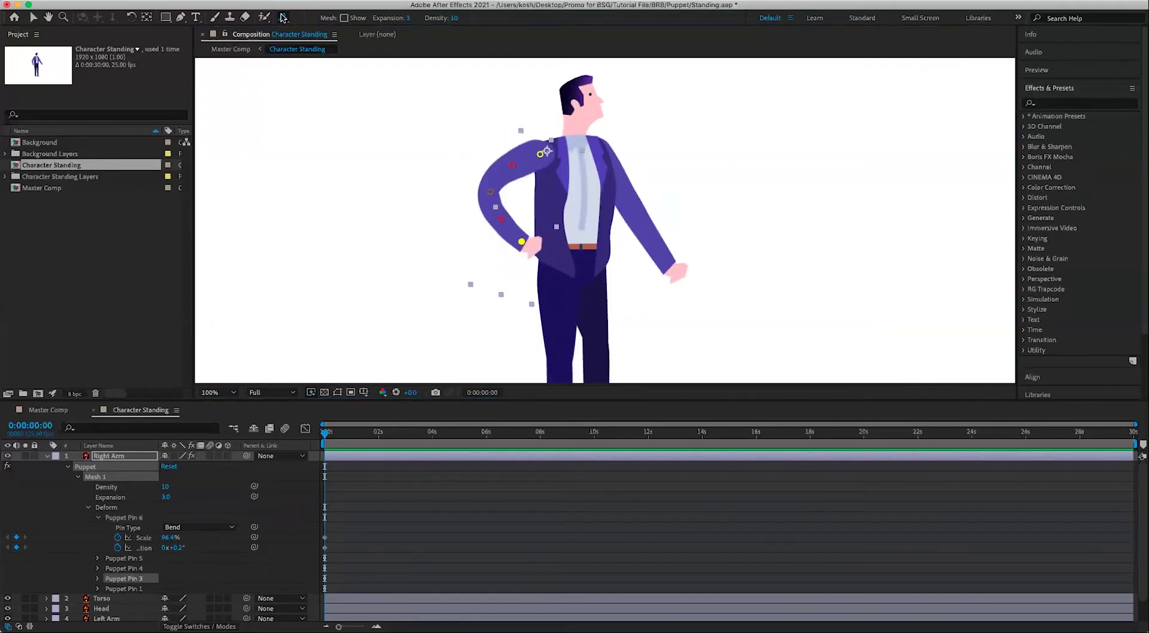
{"action": "left_click_drag", "start_coordinate": [283, 17], "coordinate": [314, 57]}
{"action": "left_click", "coordinate": [492, 195]}
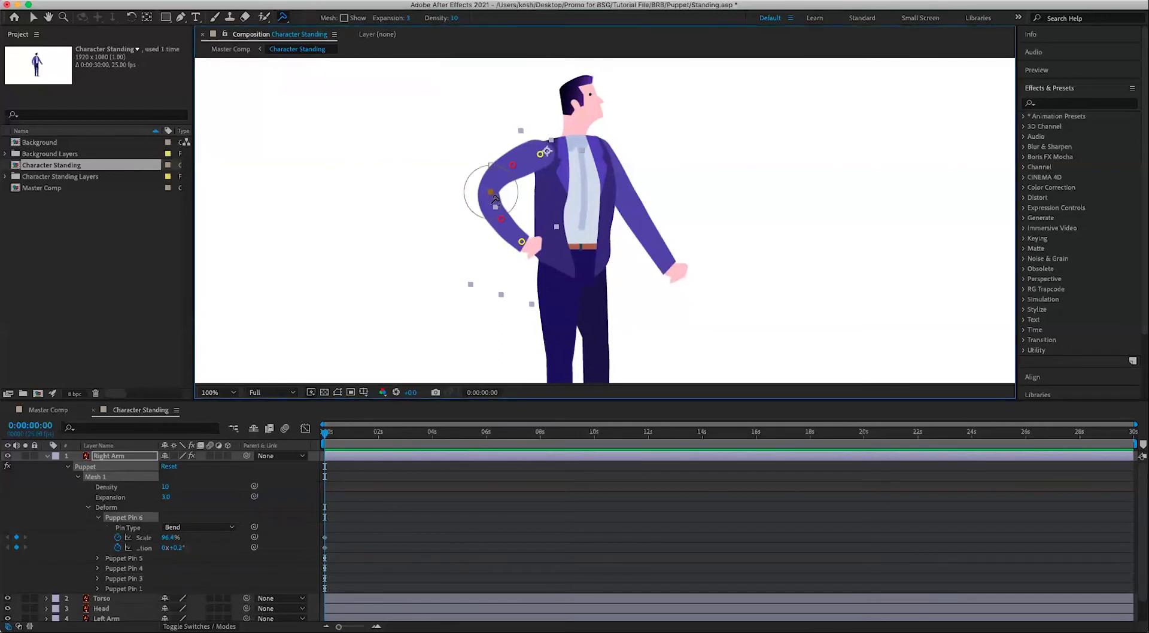
Swap the elbow bend pin for an advanced pin scaled to 91.4%
{"action": "key", "text": "Delete"}
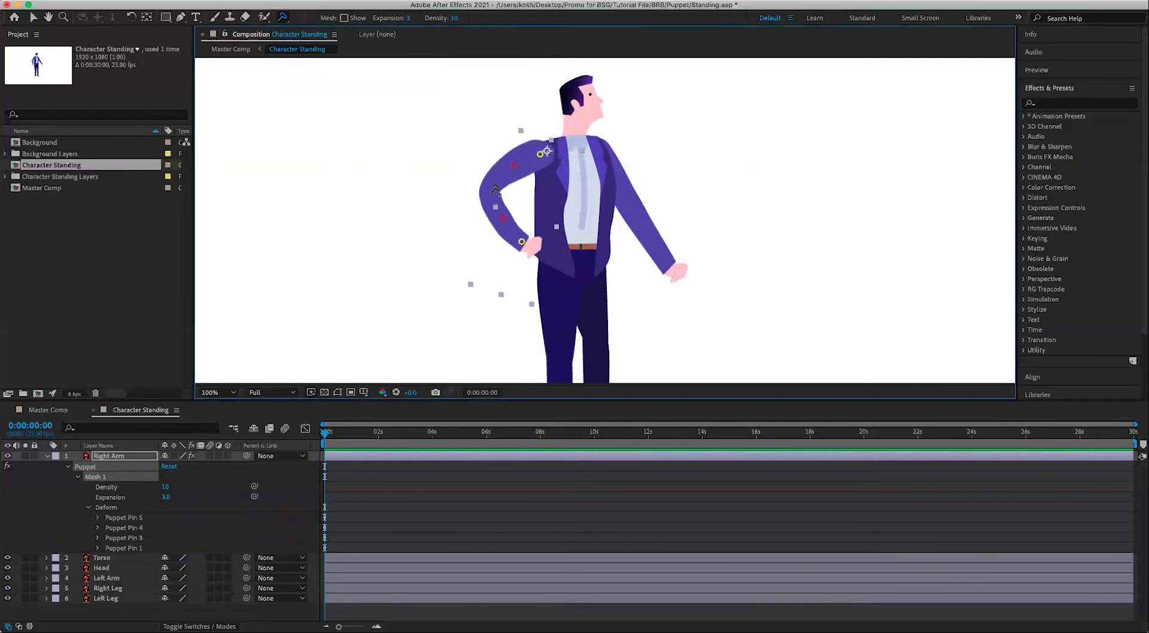
{"action": "left_click", "coordinate": [491, 193]}
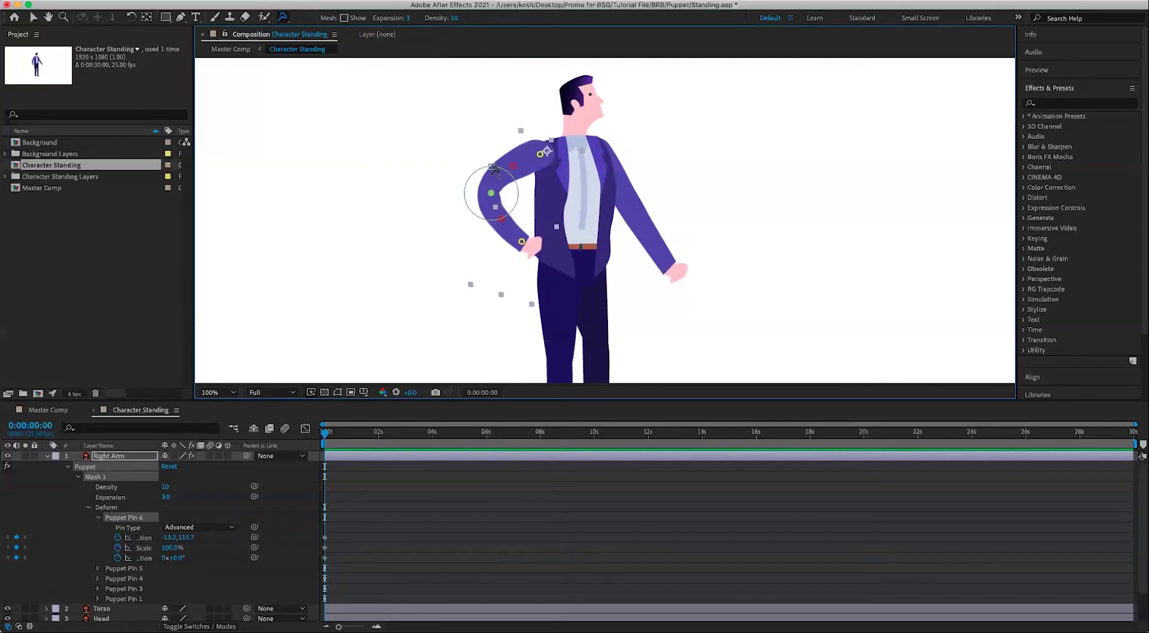
{"action": "left_click_drag", "start_coordinate": [491, 169], "coordinate": [492, 203]}
Pull the hand pin slightly up toward the chest
{"action": "left_click", "coordinate": [282, 16]}
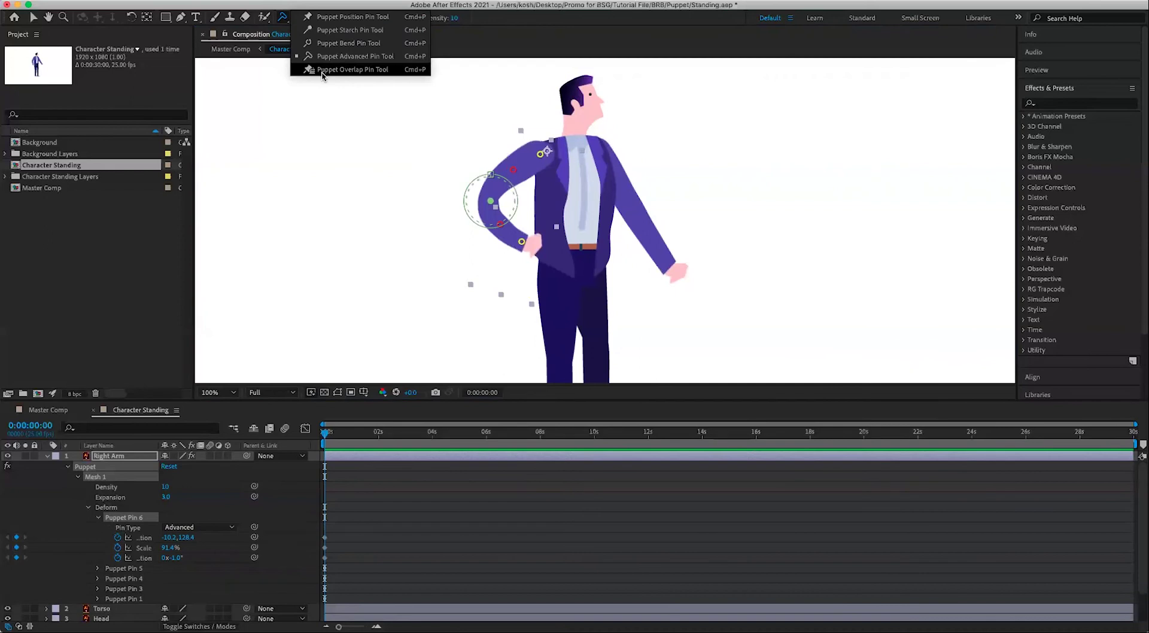
{"action": "left_click", "coordinate": [521, 243]}
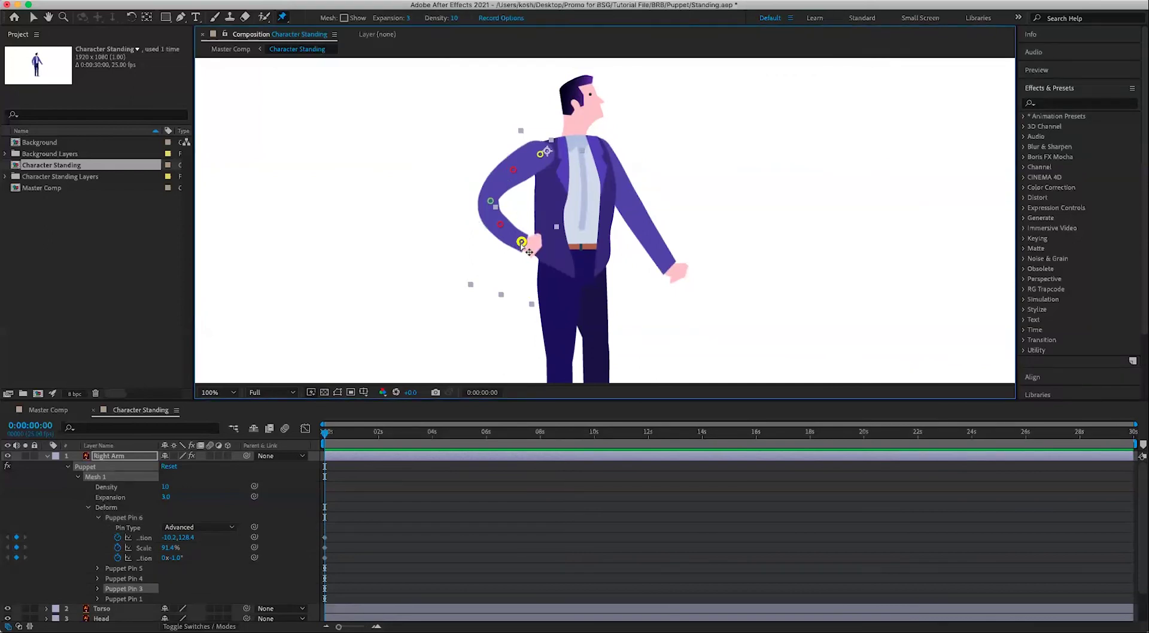
{"action": "mouse_move", "coordinate": [522, 244]}
{"action": "left_mouse_down"}
{"action": "mouse_move", "coordinate": [539, 175]}
{"action": "mouse_move", "coordinate": [518, 245]}
{"action": "left_mouse_up"}
Place seven overlap pins across the right shoulder
{"action": "left_click", "coordinate": [283, 16]}
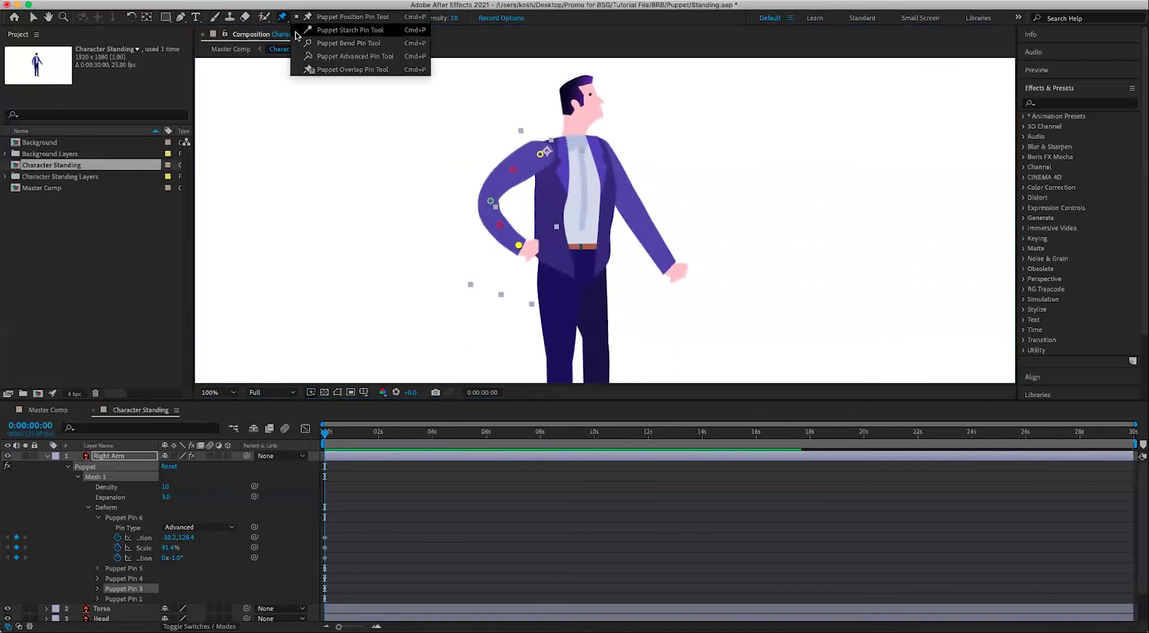
{"action": "left_click", "coordinate": [352, 69]}
{"action": "left_click", "coordinate": [531, 148]}
{"action": "left_click", "coordinate": [543, 145]}
{"action": "left_click", "coordinate": [553, 149]}
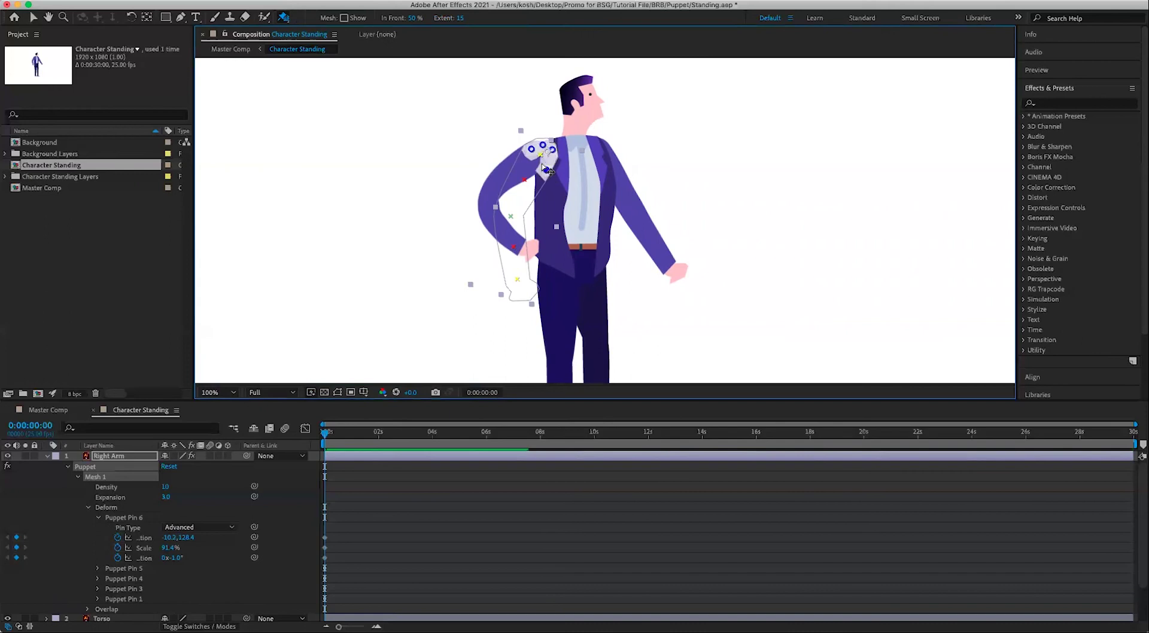
{"action": "left_click", "coordinate": [546, 170]}
{"action": "left_click", "coordinate": [538, 162]}
{"action": "left_click", "coordinate": [520, 162]}
{"action": "left_click", "coordinate": [529, 159]}
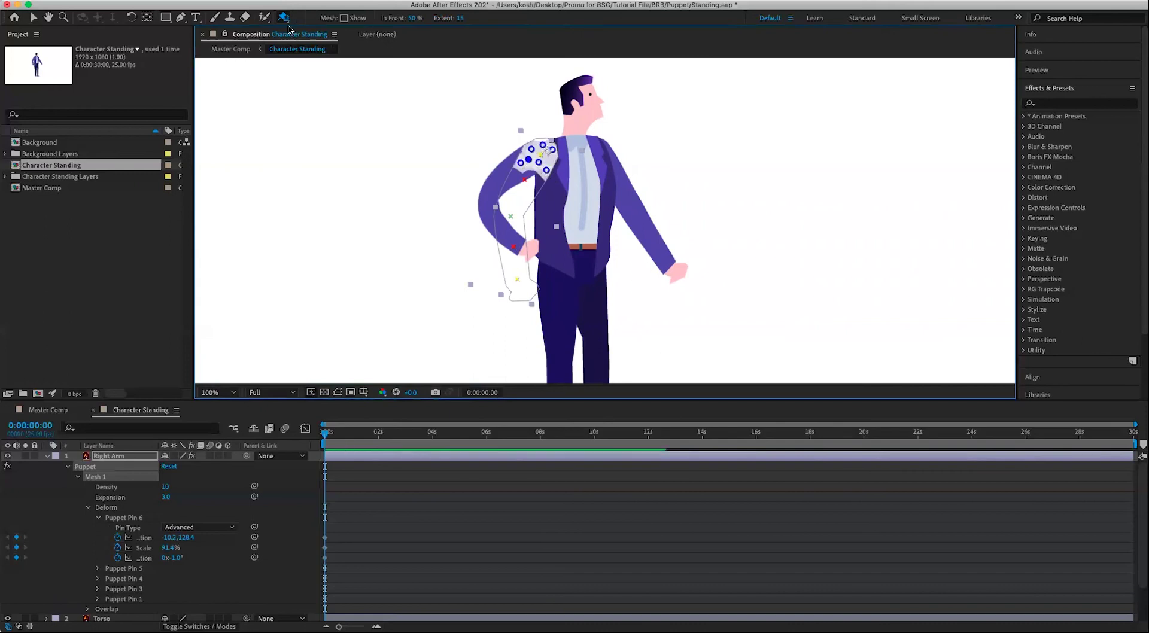
Return to position pins and fold the hand up against the shoulder
{"action": "left_click", "coordinate": [284, 16]}
{"action": "left_click", "coordinate": [347, 22]}
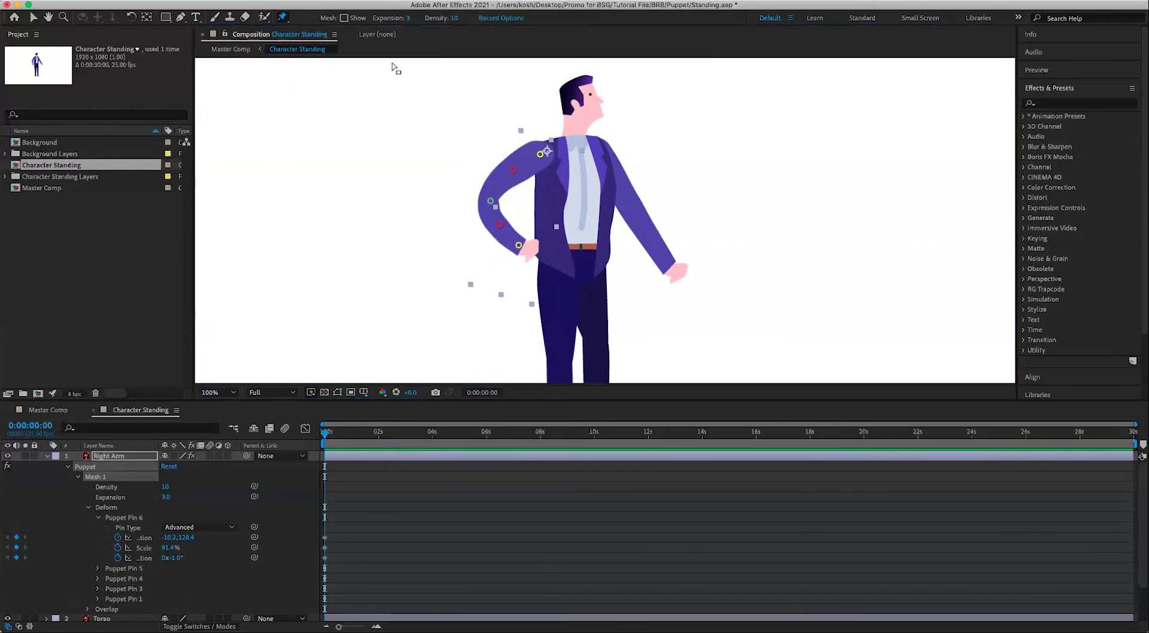
{"action": "mouse_move", "coordinate": [519, 245]}
{"action": "left_mouse_down"}
{"action": "mouse_move", "coordinate": [536, 159]}
{"action": "mouse_move", "coordinate": [518, 248]}
{"action": "left_mouse_up"}
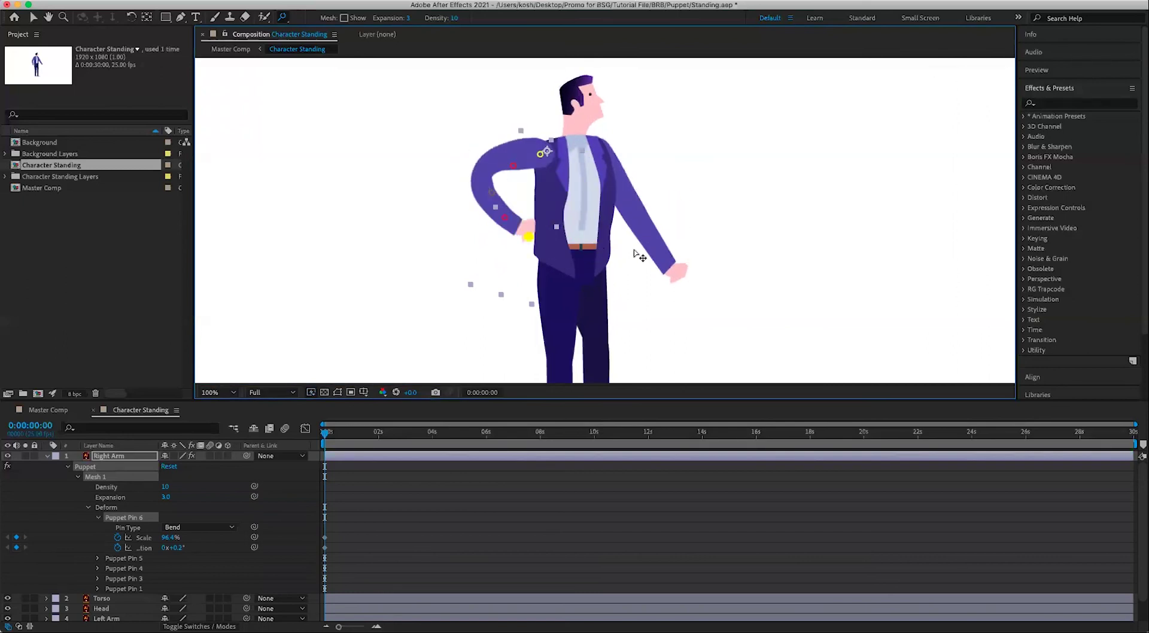
Drag the hand pin inward so the forearm folds against the torso and the hand rests on the hip
{"action": "left_click_drag", "start_coordinate": [528, 237], "coordinate": [509, 214]}
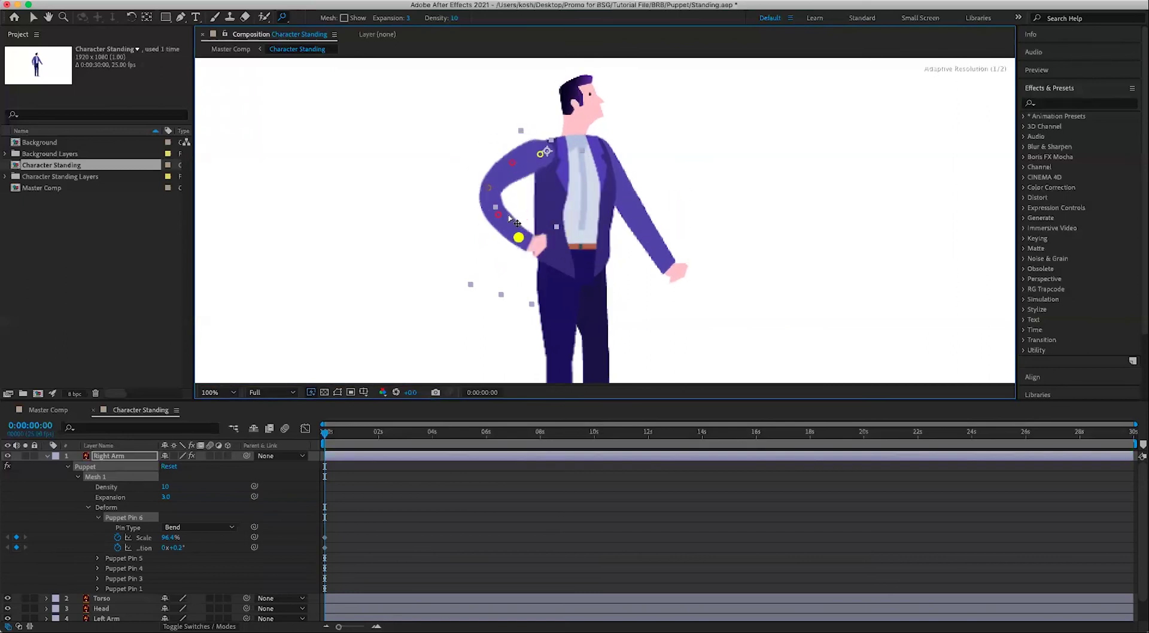